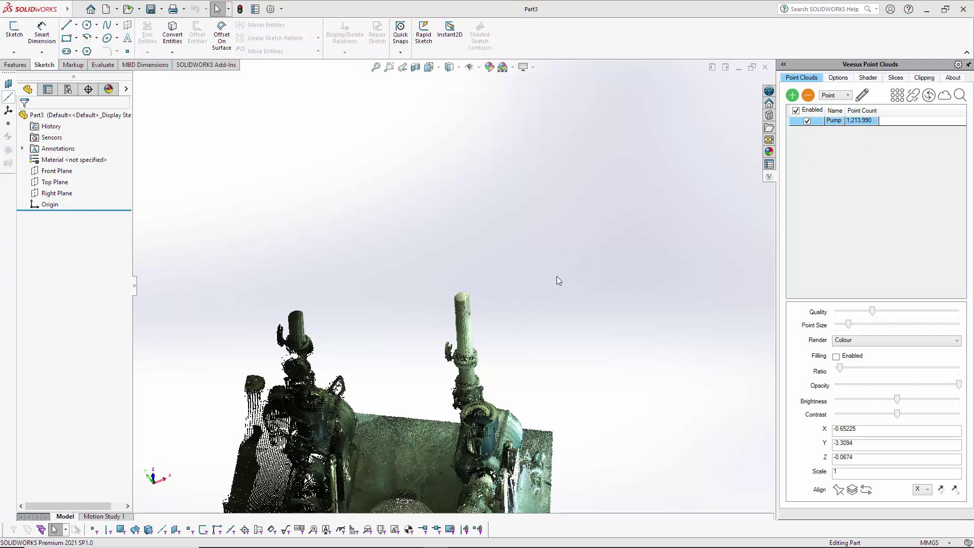
# Zoom and orbit the point cloud to a more level side view of the pumps
pyautogui.scroll(-2, 454, 298)
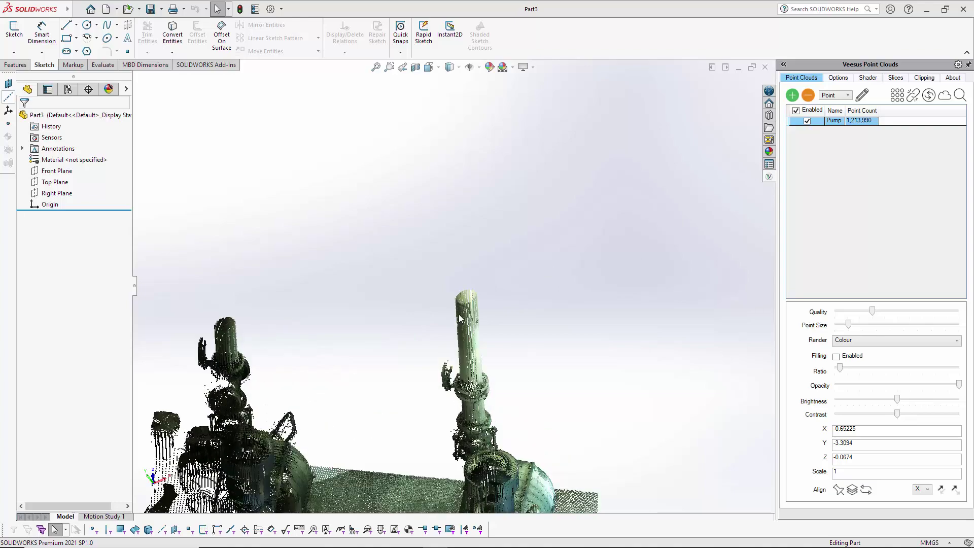
pyautogui.scroll(-2, 459, 318)
pyautogui.scroll(3, 507, 345)
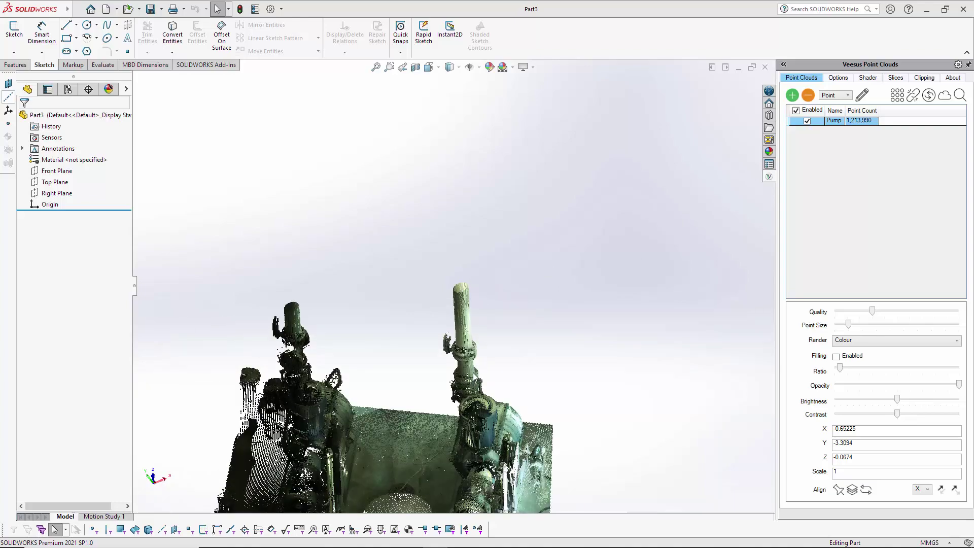
pyautogui.scroll(-3, 482, 319)
pyautogui.scroll(2, 462, 299)
pyautogui.scroll(-2, 443, 276)
pyautogui.moveTo(443, 277); pyautogui.dragTo(474, 184, button='middle')
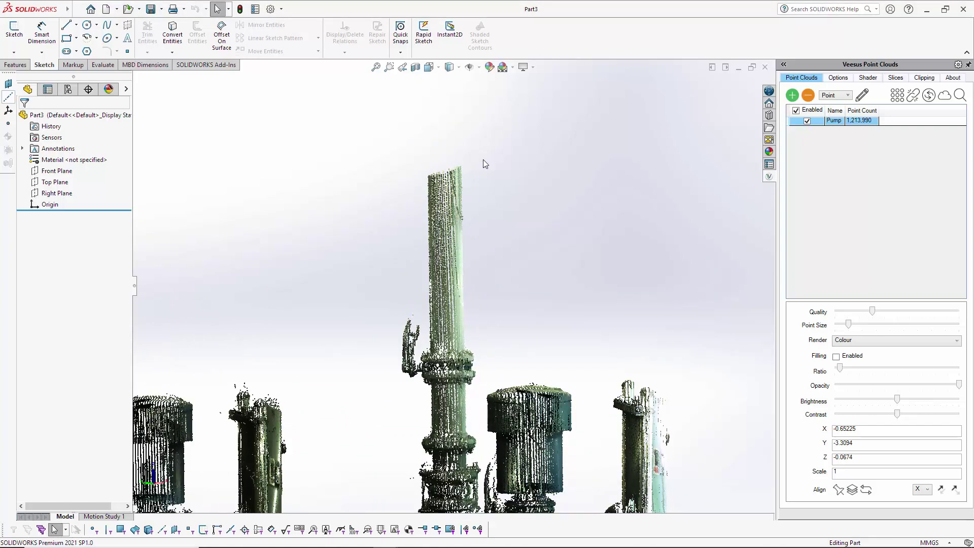
pyautogui.moveTo(492, 222); pyautogui.dragTo(529, 258, button='middle')
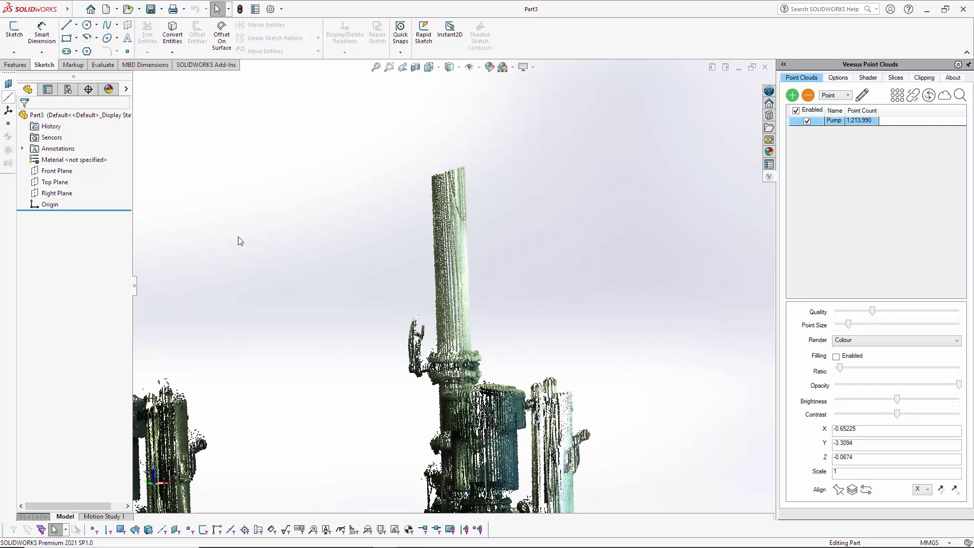
# Fit both pumps in view, then zoom and orbit until the tall pipe fills the viewport
pyautogui.press('f')
pyautogui.scroll(3, 392, 314)
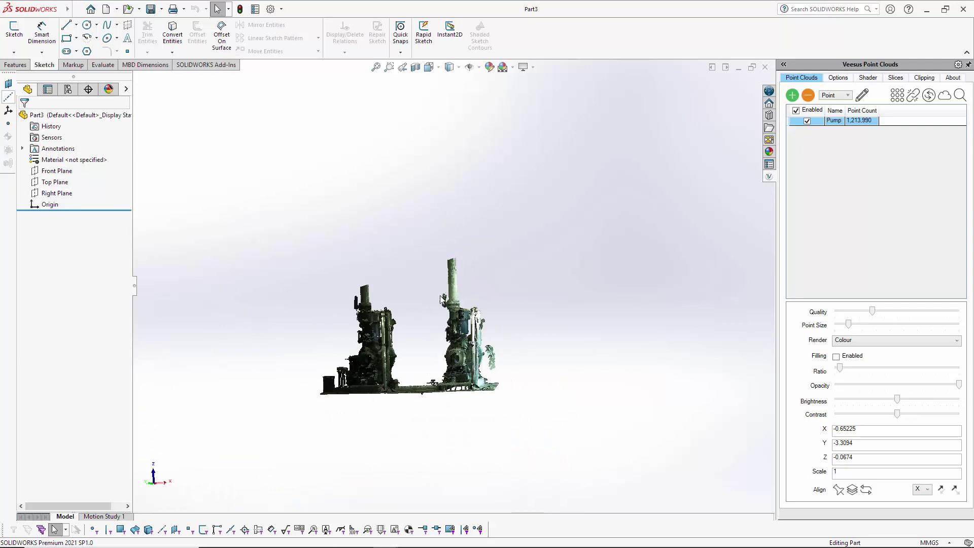
pyautogui.scroll(-1, 440, 299)
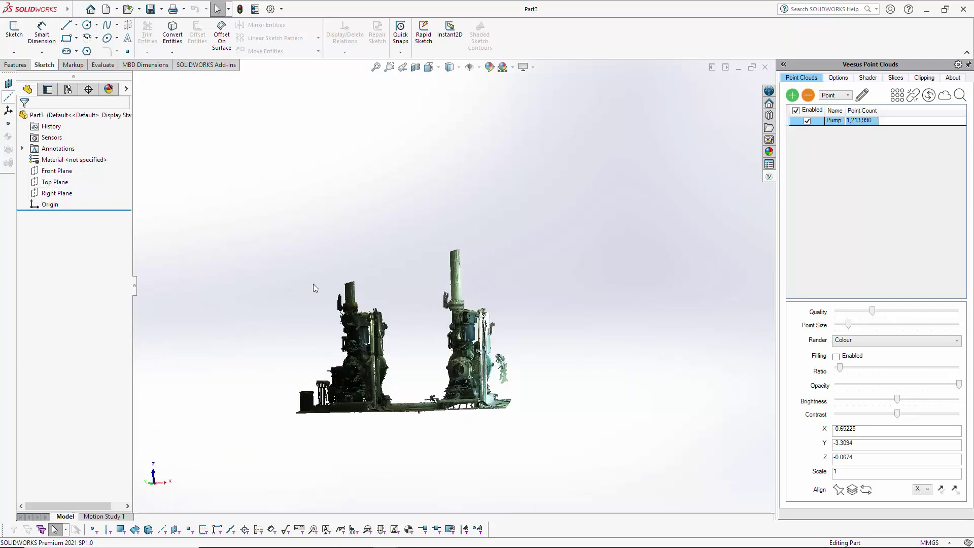
pyautogui.scroll(-2, 356, 291)
pyautogui.scroll(-2, 398, 299)
pyautogui.scroll(2, 521, 281)
pyautogui.scroll(-5, 587, 195)
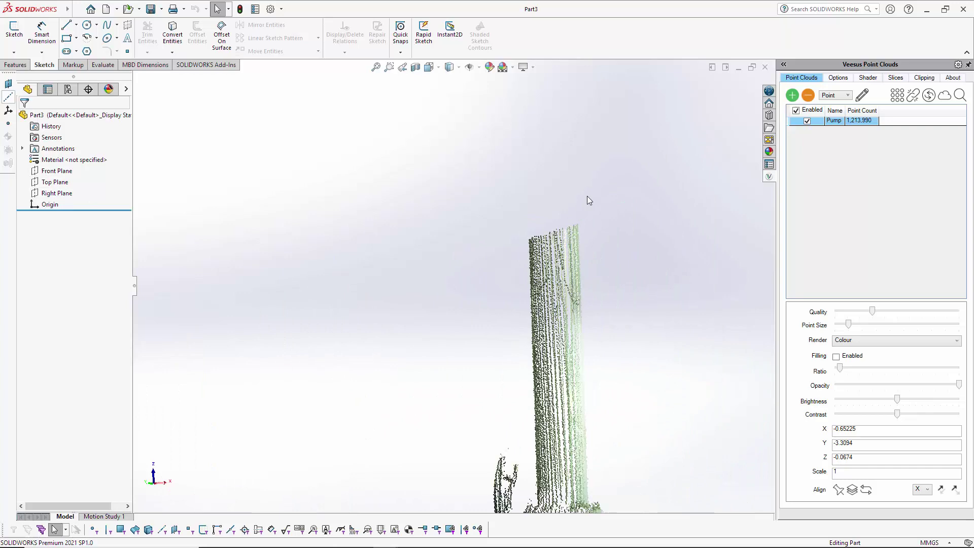
pyautogui.moveTo(519, 256); pyautogui.dragTo(526, 229, button='middle')
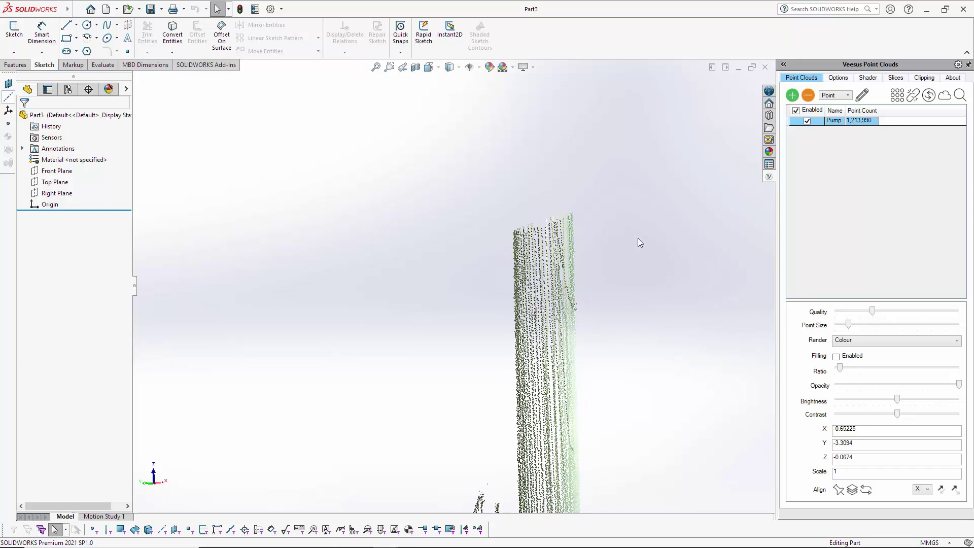
pyautogui.moveTo(514, 249); pyautogui.dragTo(476, 286, button='middle')
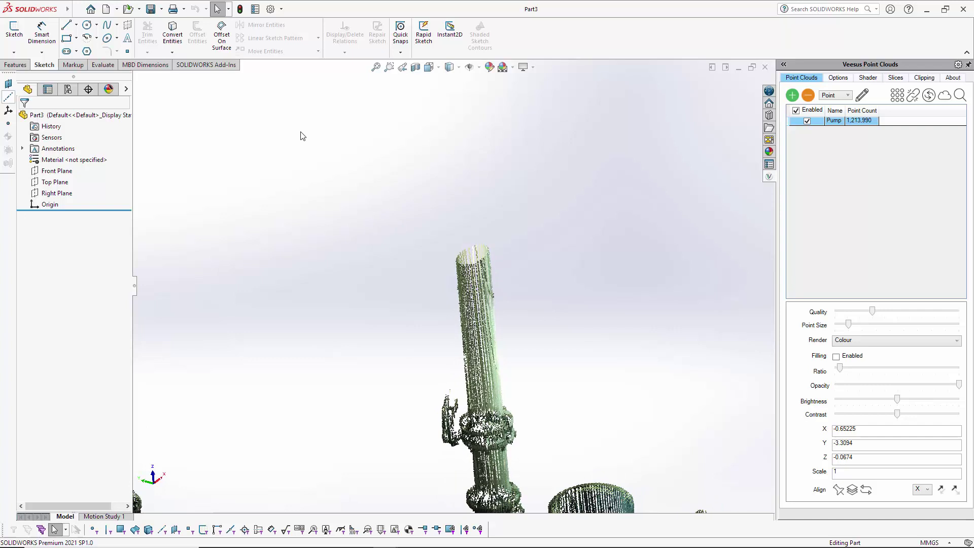
pyautogui.click(70, 10)
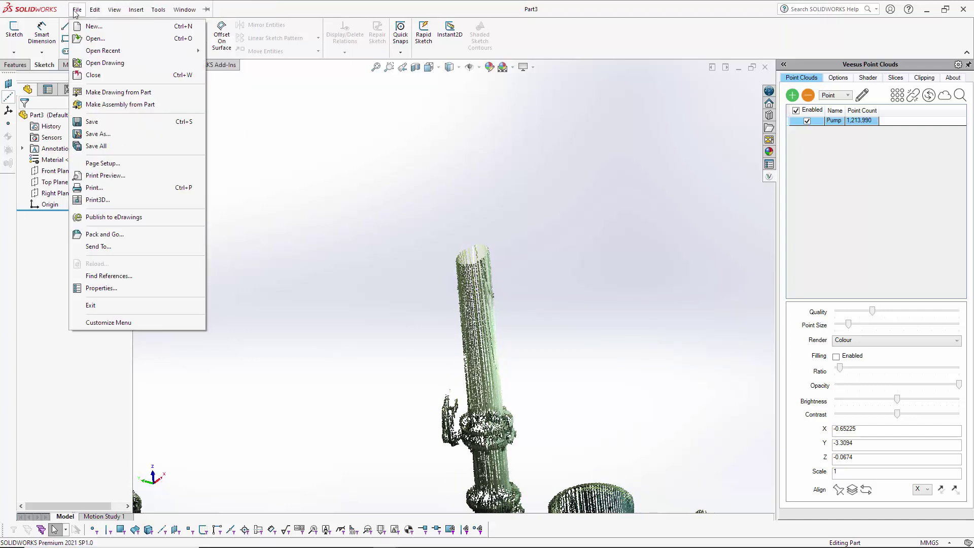
pyautogui.moveTo(114, 10)
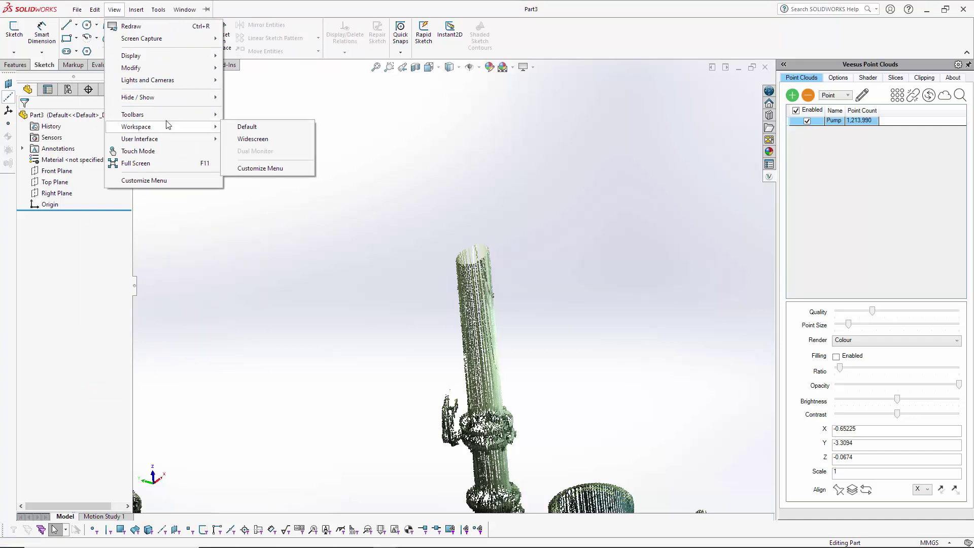
pyautogui.moveTo(166, 115)
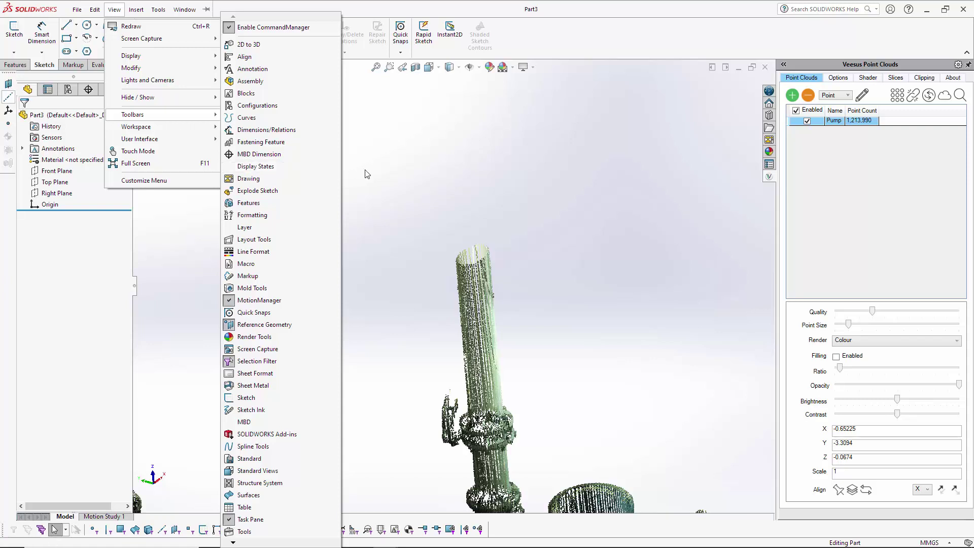
pyautogui.click(10, 89)
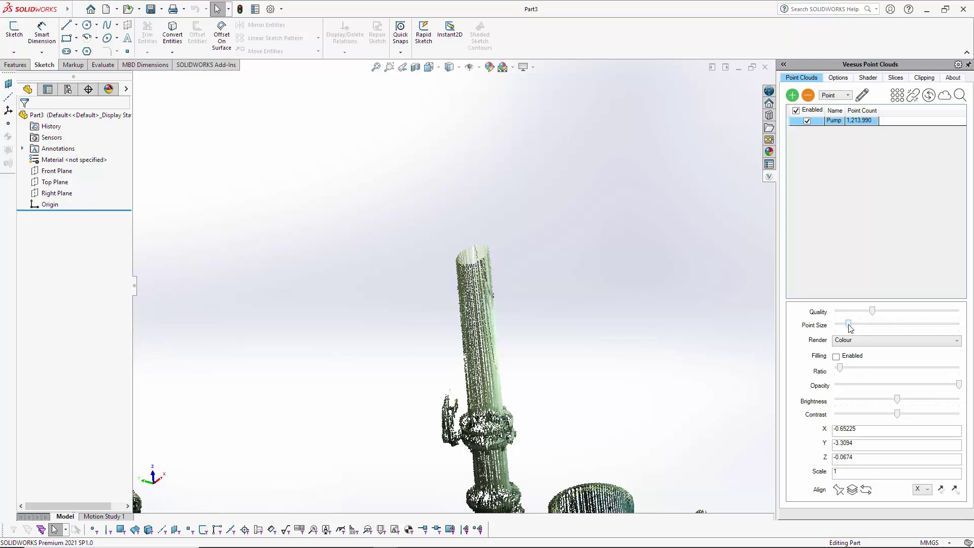
# Enlarge the Pump cloud's point size, then orbit until the sloped pipe stands upright
pyautogui.moveTo(850, 328); pyautogui.dragTo(959, 311)
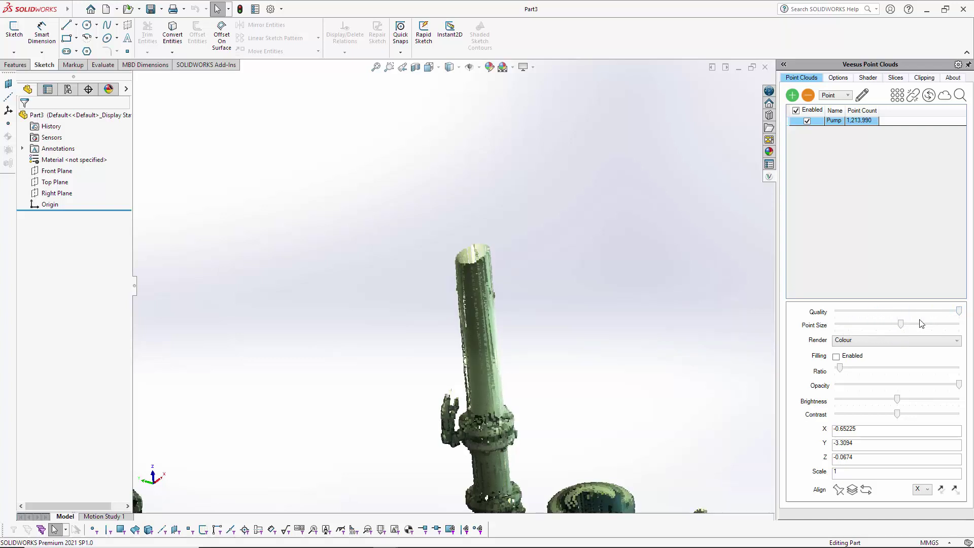
pyautogui.moveTo(904, 326); pyautogui.dragTo(920, 326)
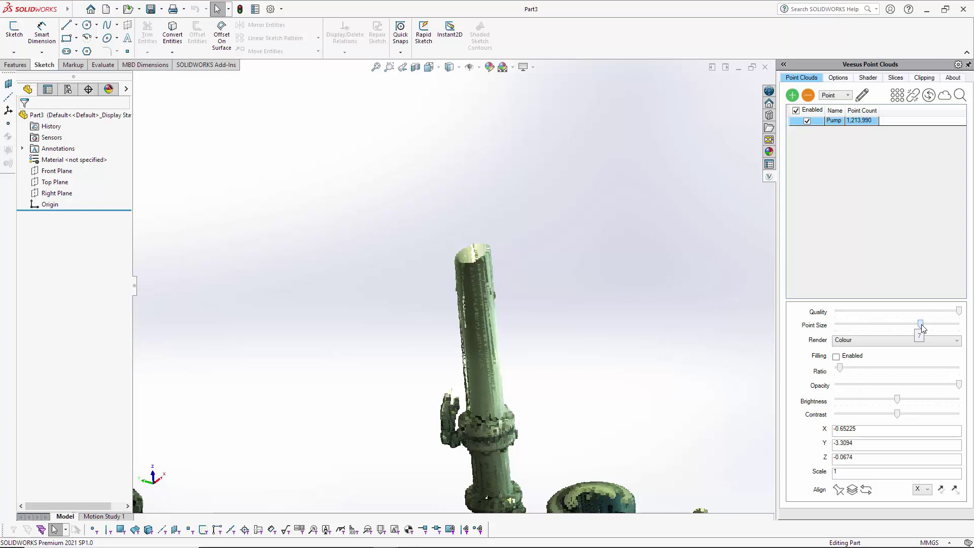
pyautogui.moveTo(510, 317); pyautogui.dragTo(468, 242, button='middle')
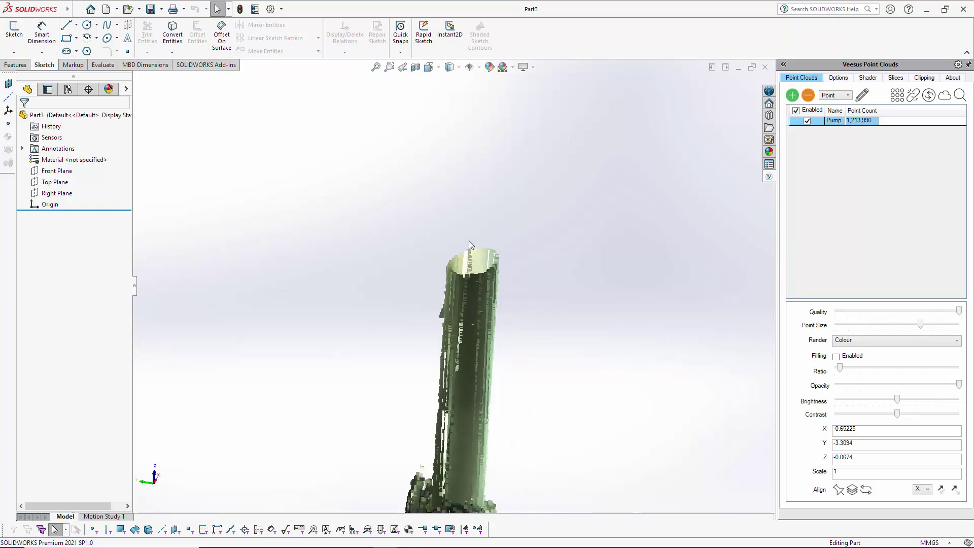
pyautogui.moveTo(493, 282); pyautogui.dragTo(502, 256, button='middle')
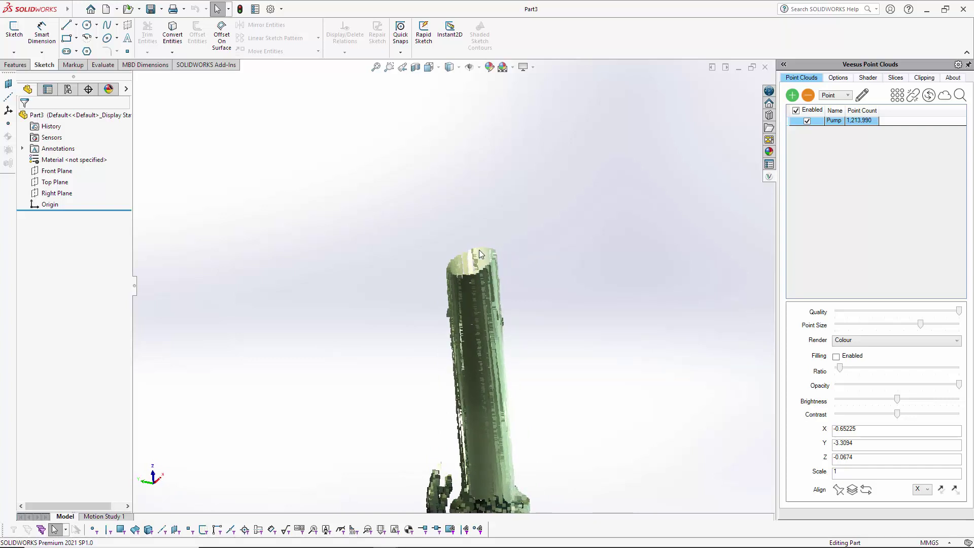
pyautogui.moveTo(507, 285); pyautogui.dragTo(454, 274, button='middle')
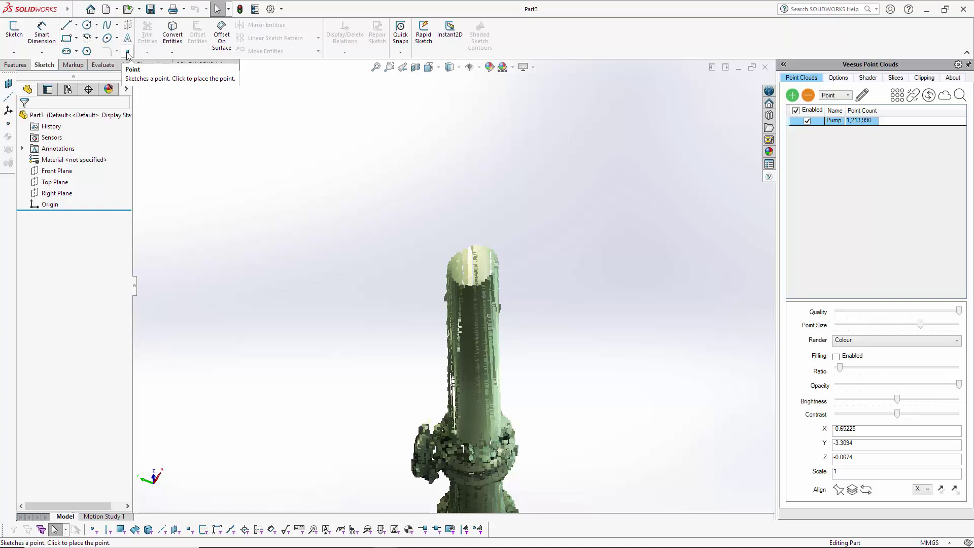
pyautogui.moveTo(535, 352); pyautogui.dragTo(508, 272, button='middle')
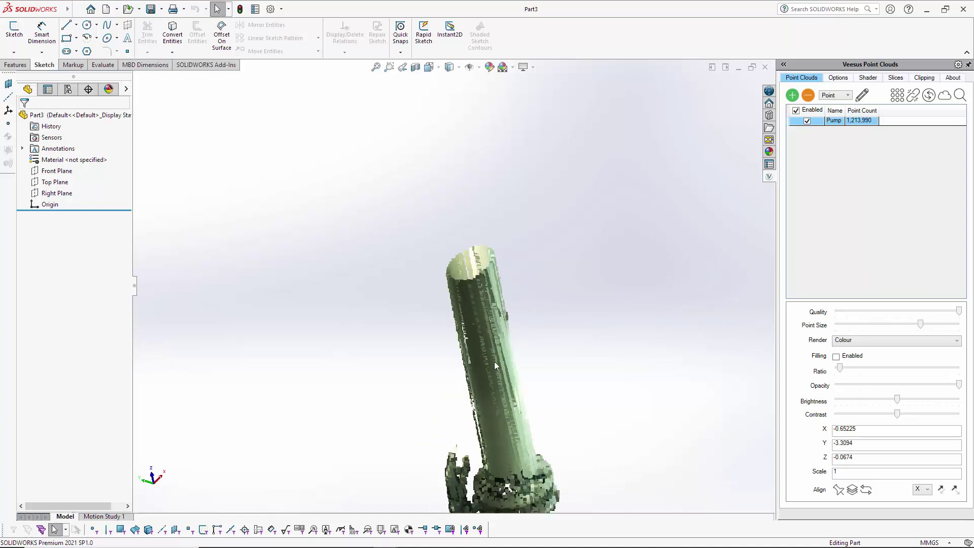
pyautogui.moveTo(509, 327); pyautogui.dragTo(508, 272, button='middle')
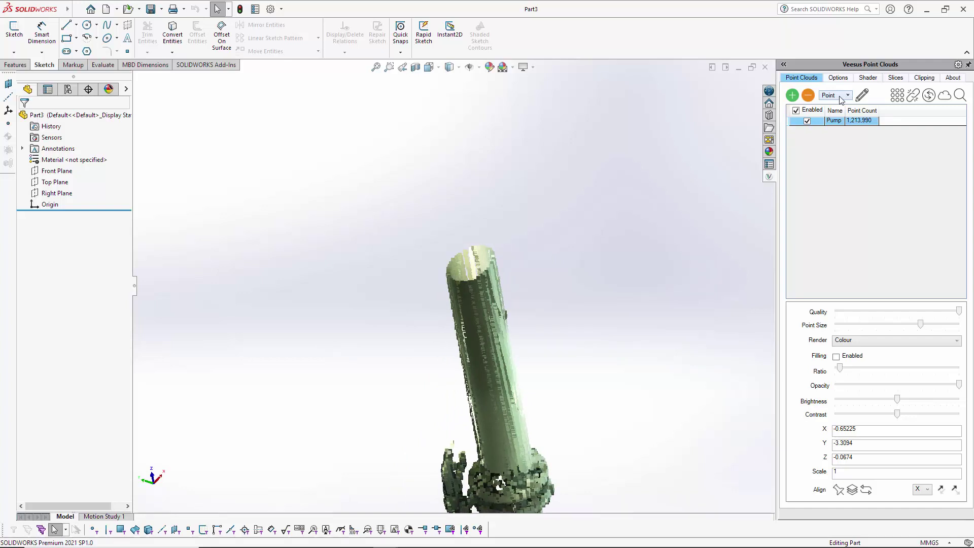
pyautogui.moveTo(604, 283); pyautogui.dragTo(607, 283, button='middle')
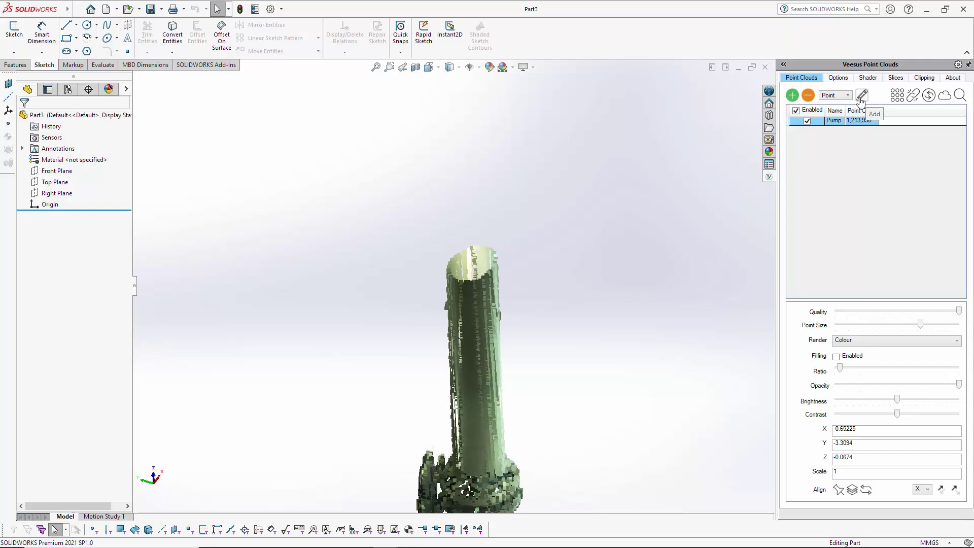
# Start a 3D sketch and place a first point on the pipe's top rim
pyautogui.click(14, 52)
pyautogui.click(22, 77)
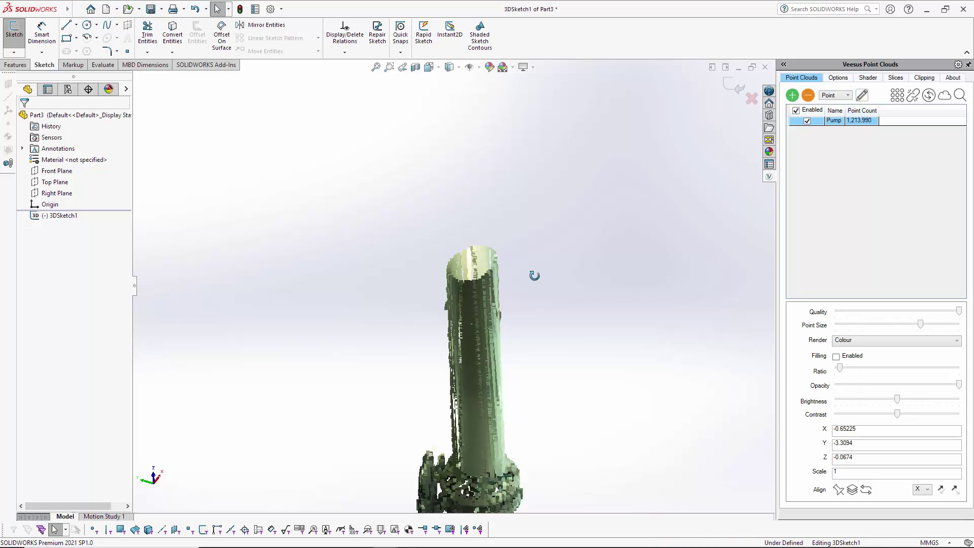
pyautogui.moveTo(533, 276); pyautogui.dragTo(492, 251, button='middle')
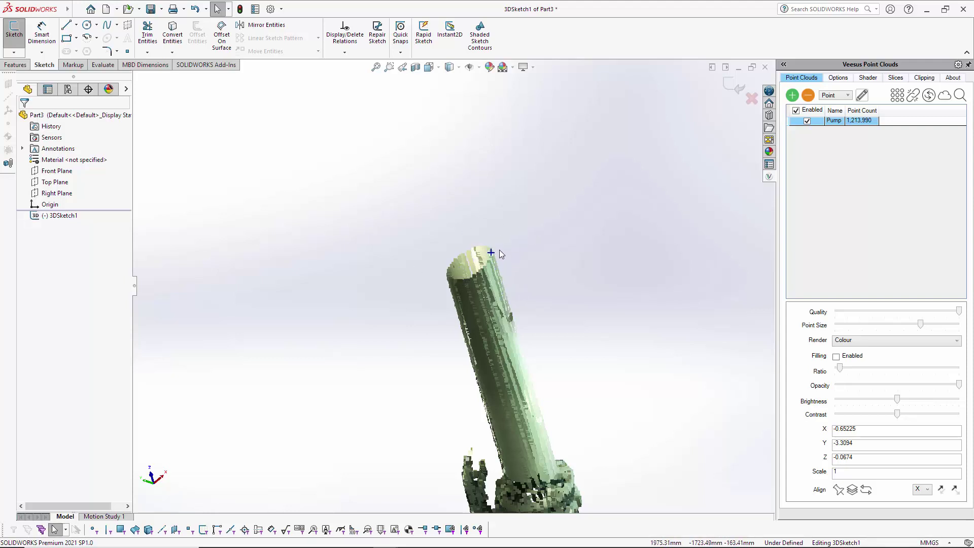
pyautogui.click(489, 249)
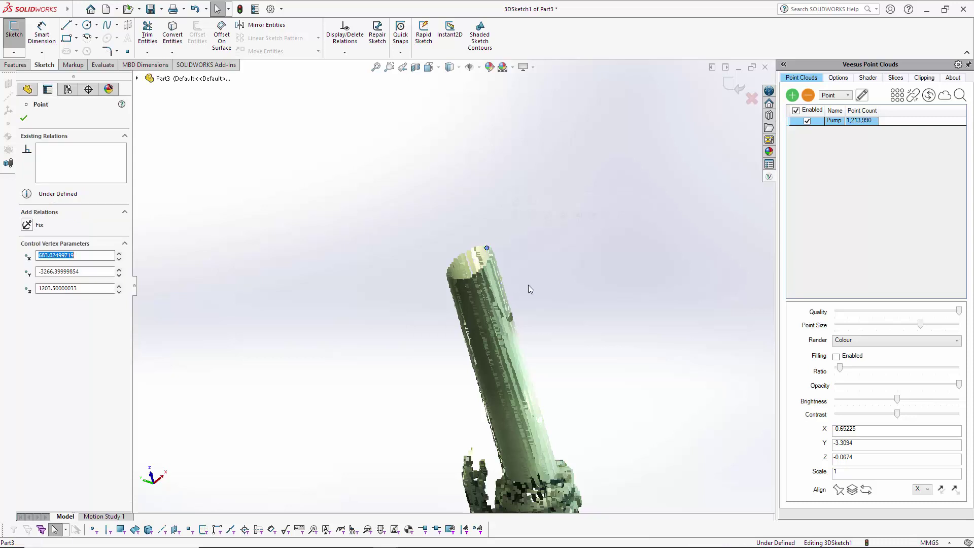
pyautogui.moveTo(529, 286)
pyautogui.mouseDown(button='middle')
pyautogui.moveTo(543, 304)
pyautogui.moveTo(540, 333)
pyautogui.moveTo(554, 277)
pyautogui.moveTo(620, 315)
pyautogui.moveTo(638, 344)
pyautogui.moveTo(625, 356)
pyautogui.moveTo(520, 299)
pyautogui.mouseUp(button='middle')
pyautogui.scroll(-4, 507, 284)
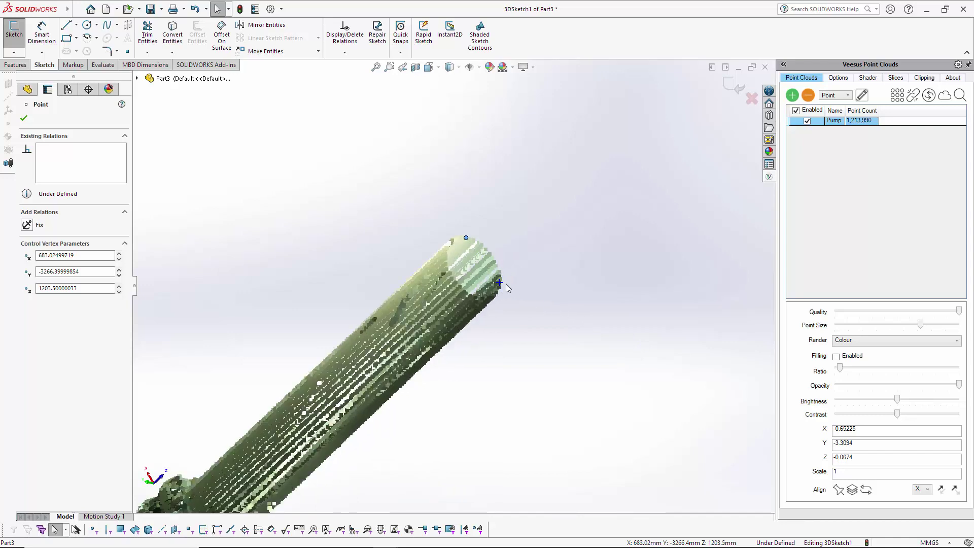
pyautogui.press('Escape')
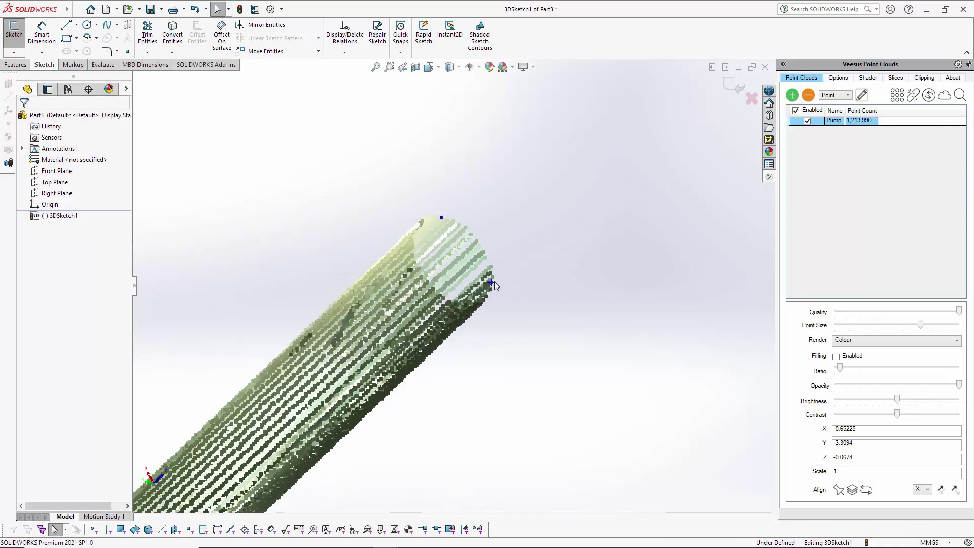
# Place another sketch point on the pipe's top rim
pyautogui.moveTo(544, 376); pyautogui.dragTo(350, 259, button='middle')
pyautogui.click(342, 252)
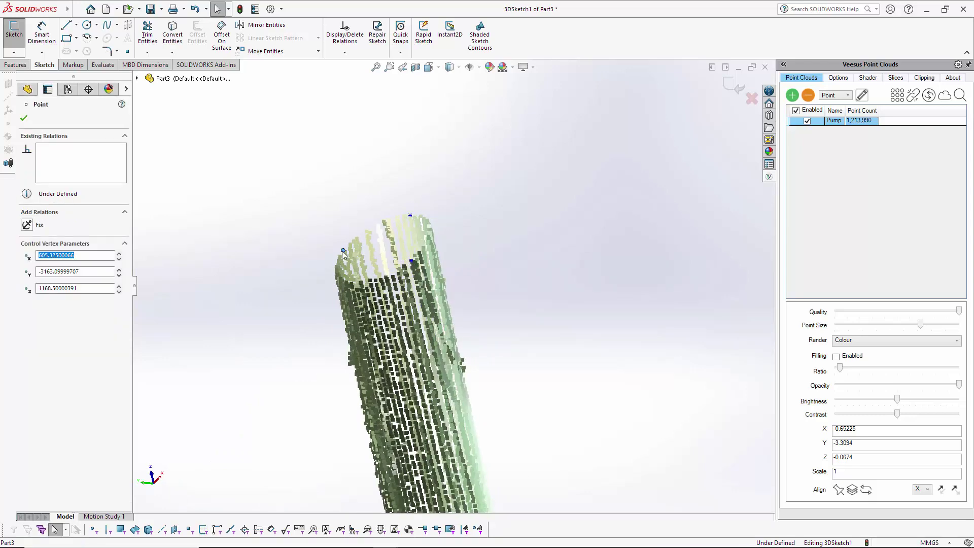
pyautogui.moveTo(558, 306)
pyautogui.mouseDown(button='middle')
pyautogui.moveTo(513, 317)
pyautogui.moveTo(593, 281)
pyautogui.moveTo(545, 341)
pyautogui.moveTo(579, 327)
pyautogui.moveTo(578, 284)
pyautogui.moveTo(470, 307)
pyautogui.mouseUp(button='middle')
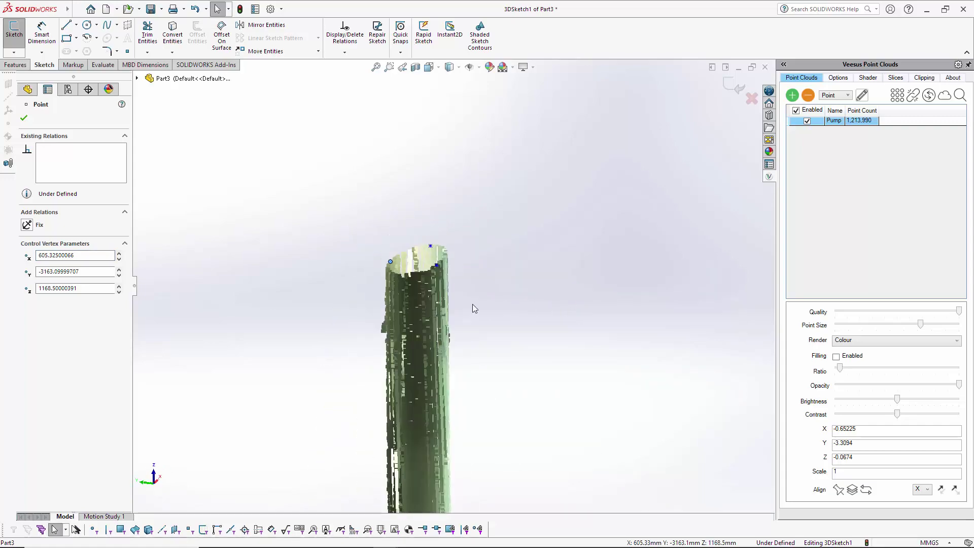
pyautogui.click(862, 97)
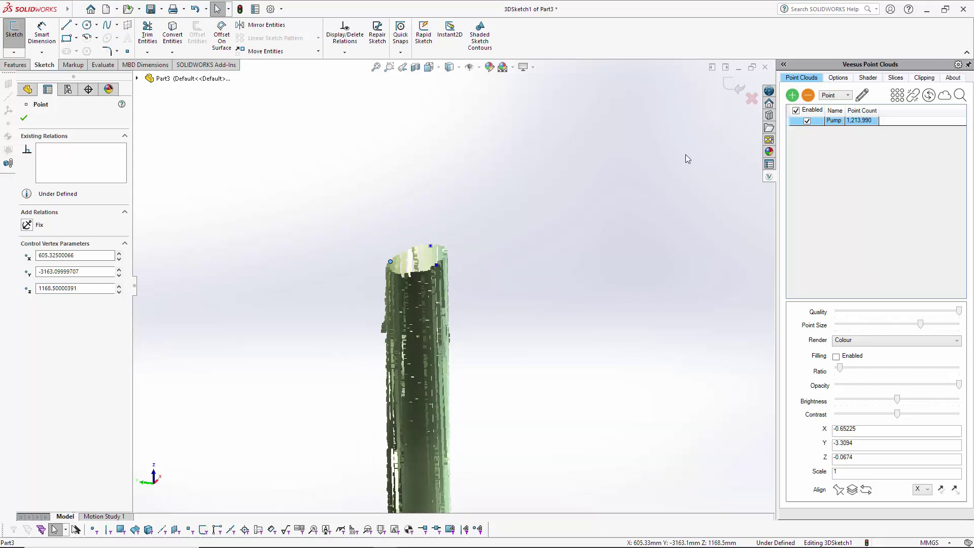
# Box-select Point1–Point3, deselect them, then exit the sketch and pick 3DSketch1
pyautogui.moveTo(417, 217); pyautogui.dragTo(331, 273)
pyautogui.moveTo(334, 318)
pyautogui.mouseDown()
pyautogui.moveTo(496, 211)
pyautogui.moveTo(418, 217)
pyautogui.mouseUp()
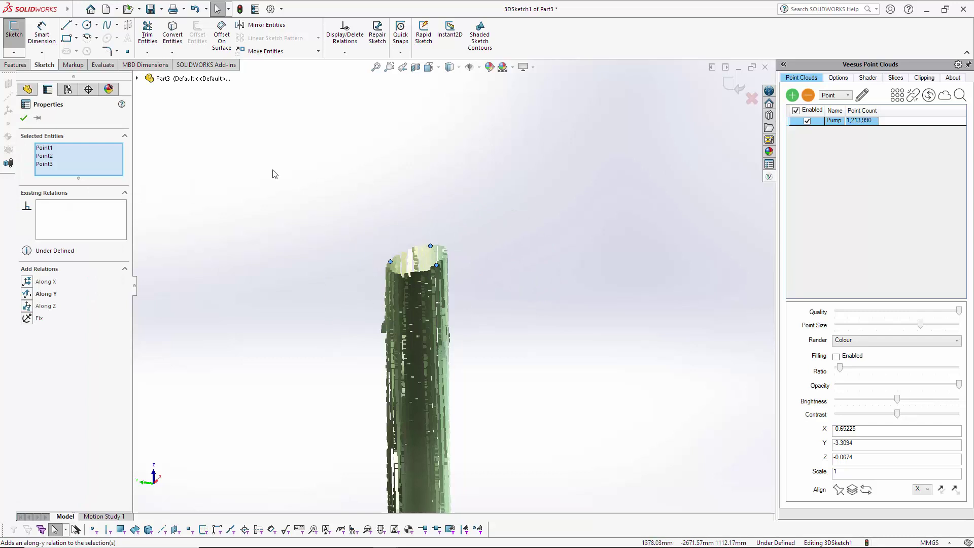
pyautogui.click(437, 263)
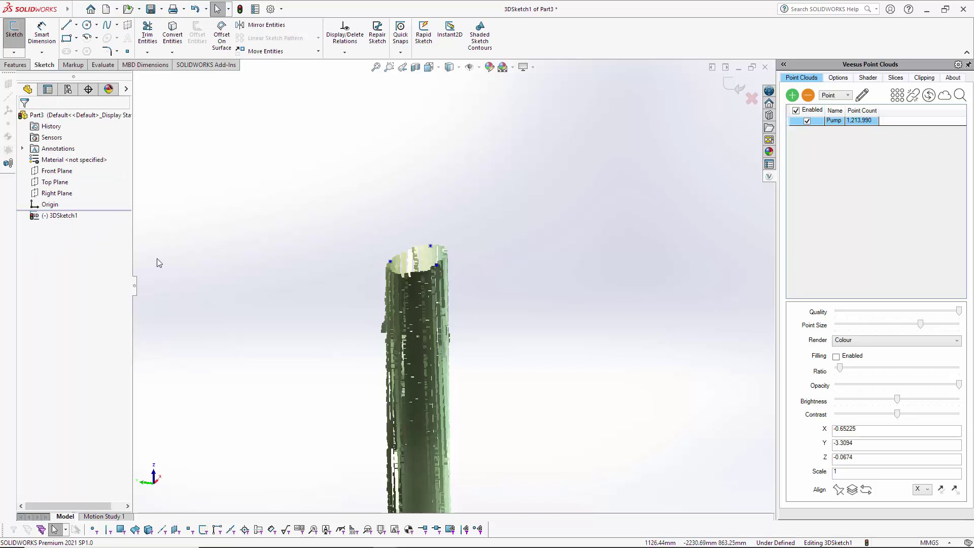
pyautogui.click(56, 217)
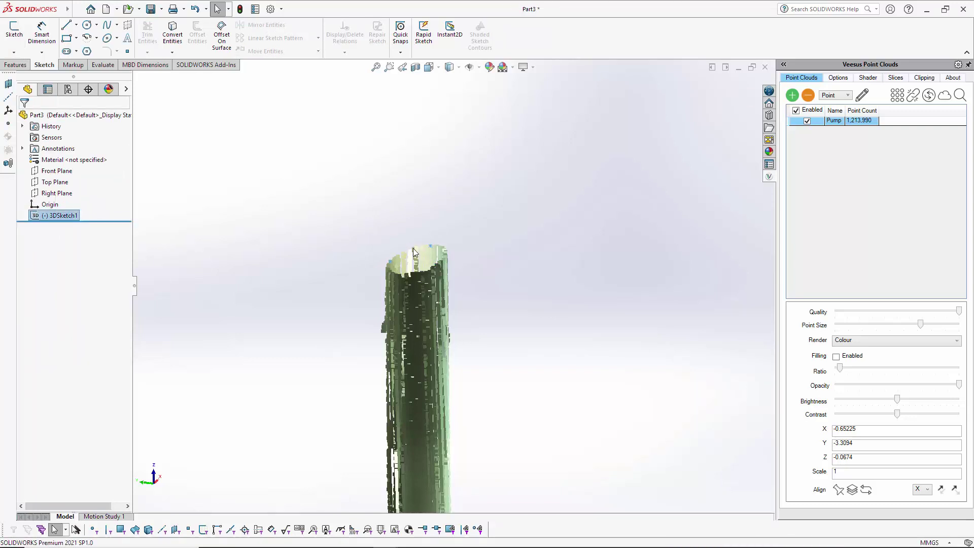
# Define a reference plane through Point1, Point2 and Point3, orbiting to check its preview
pyautogui.click(8, 84)
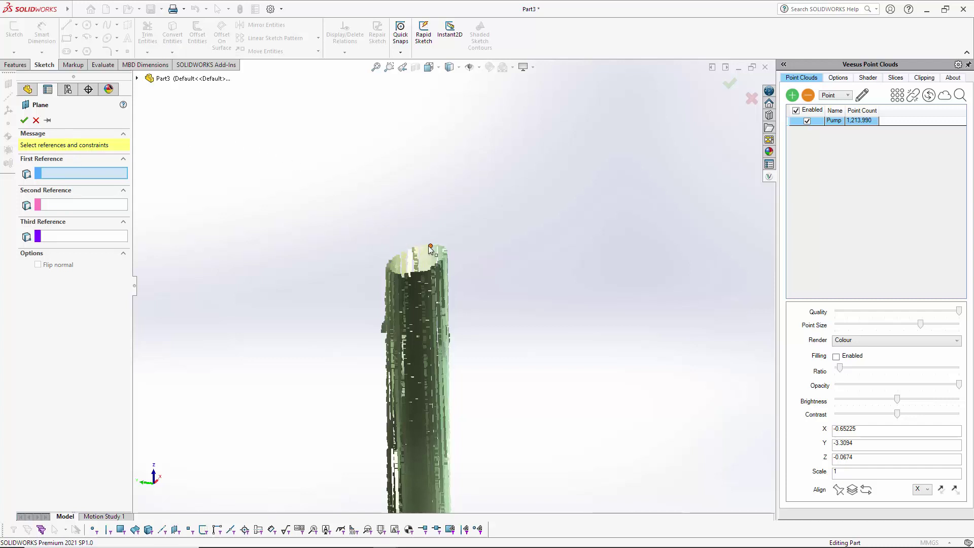
pyautogui.click(430, 246)
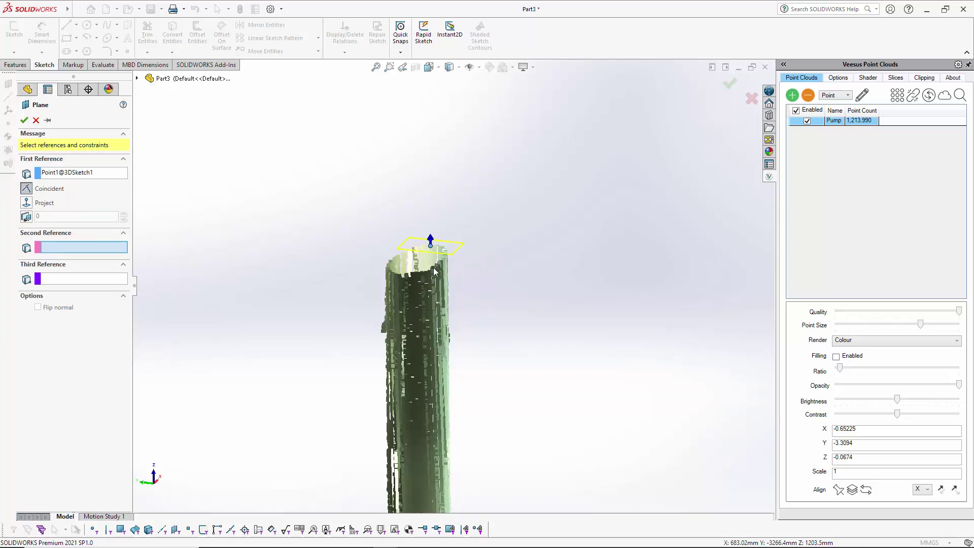
pyautogui.click(438, 266)
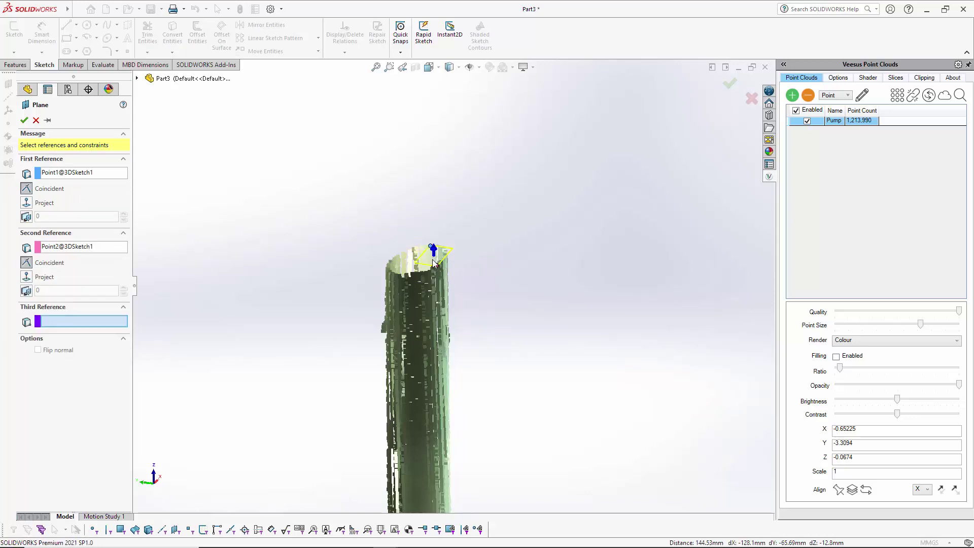
pyautogui.click(391, 262)
pyautogui.moveTo(525, 317); pyautogui.dragTo(502, 290, button='middle')
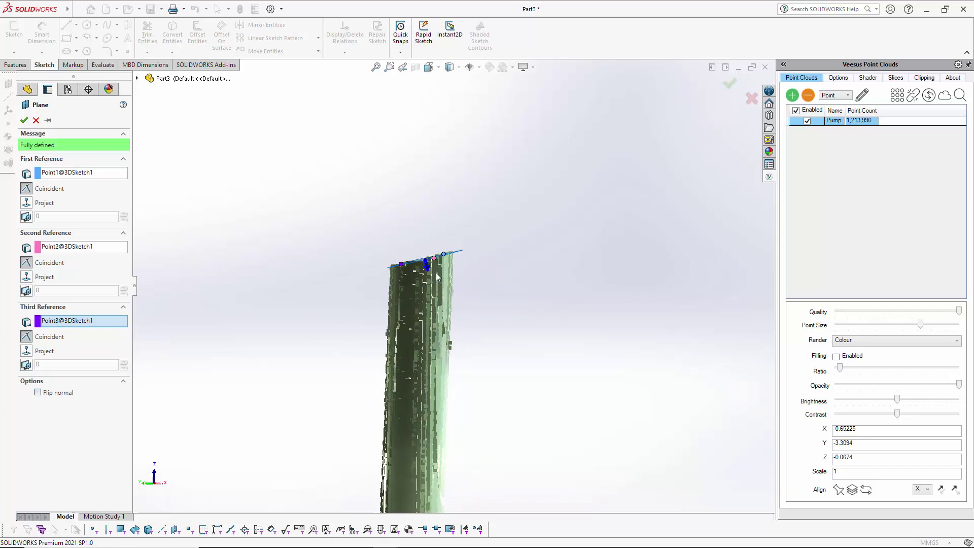
pyautogui.moveTo(492, 381); pyautogui.dragTo(548, 376, button='middle')
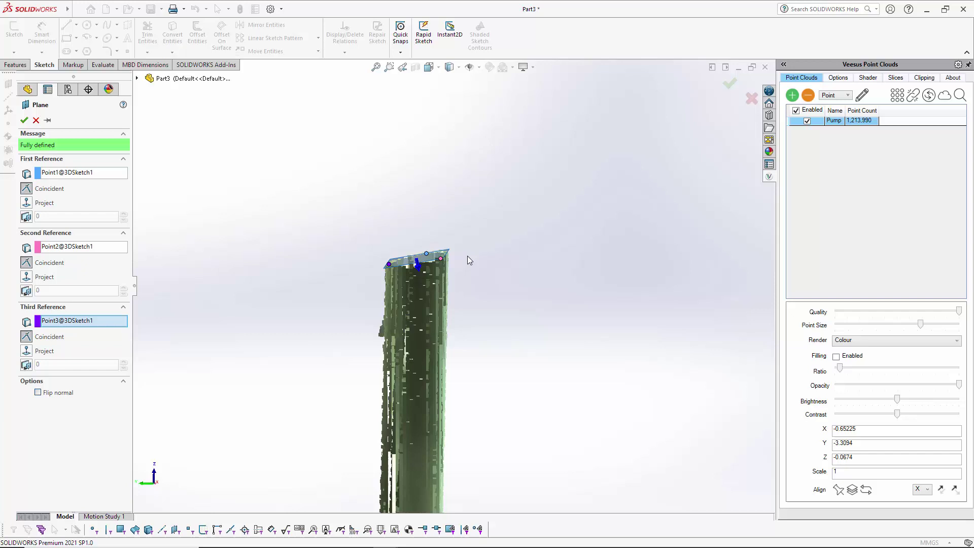
pyautogui.click(24, 120)
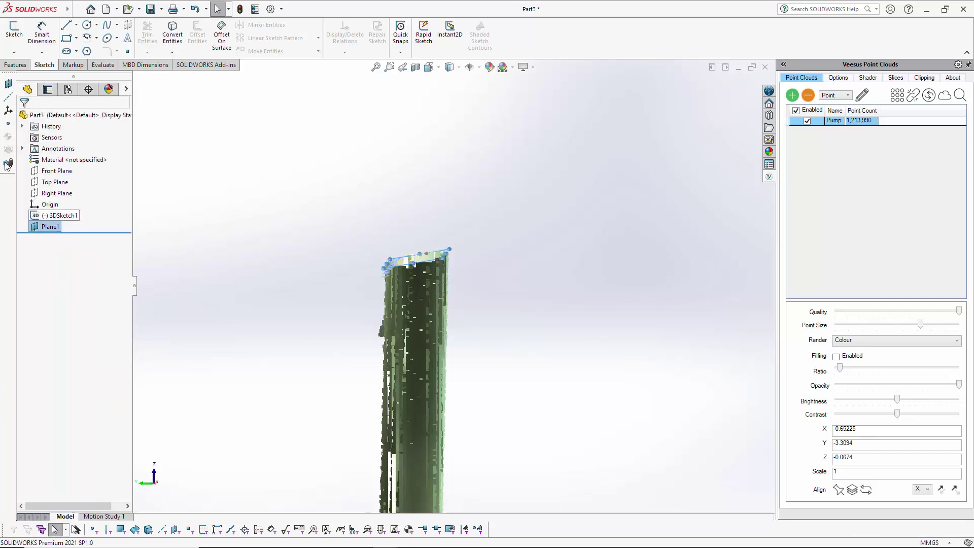
pyautogui.moveTo(321, 352); pyautogui.dragTo(444, 325, button='middle')
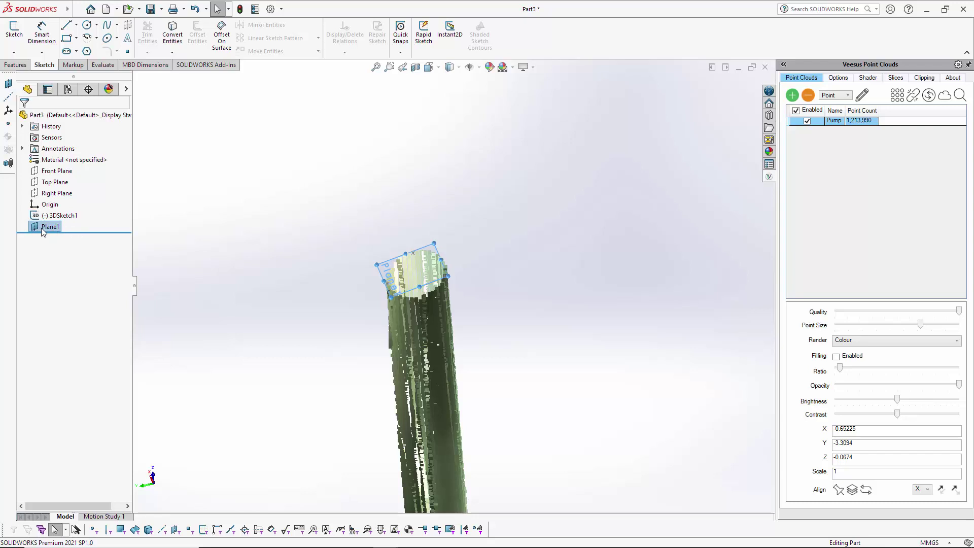
pyautogui.moveTo(454, 285); pyautogui.dragTo(416, 245, button='middle')
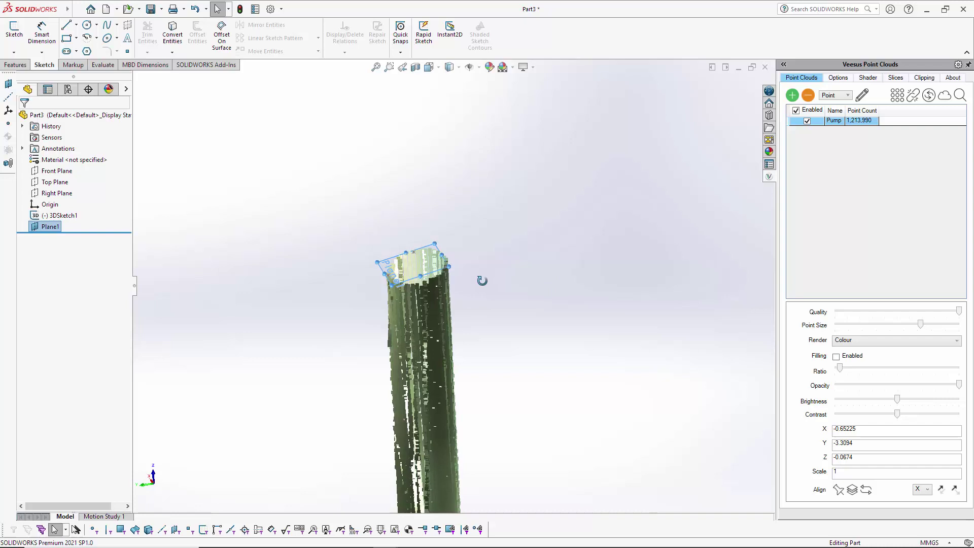
pyautogui.moveTo(482, 278); pyautogui.dragTo(483, 246, button='middle')
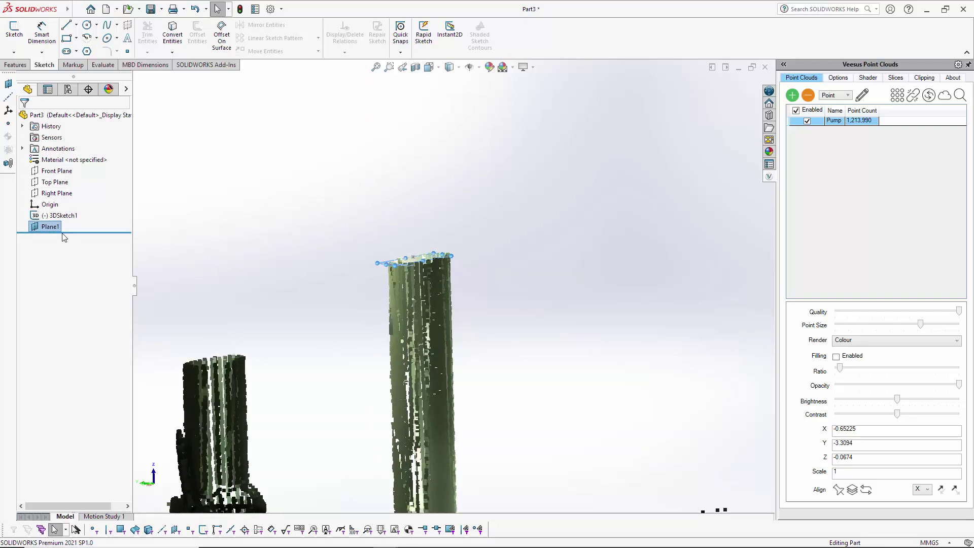
pyautogui.moveTo(528, 288); pyautogui.dragTo(543, 268, button='middle')
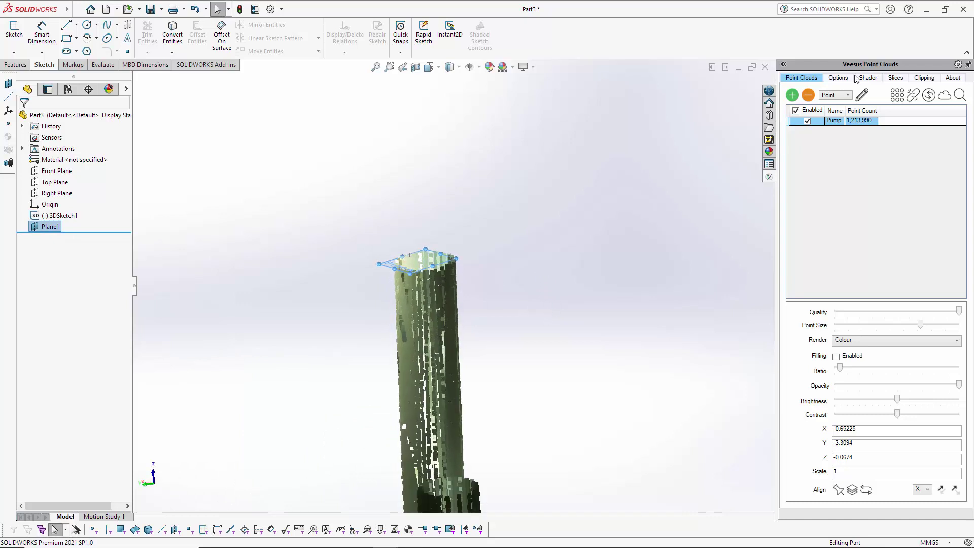
# Create a Veesus slice from Plane1 and begin entering its width of 0.06
pyautogui.click(897, 78)
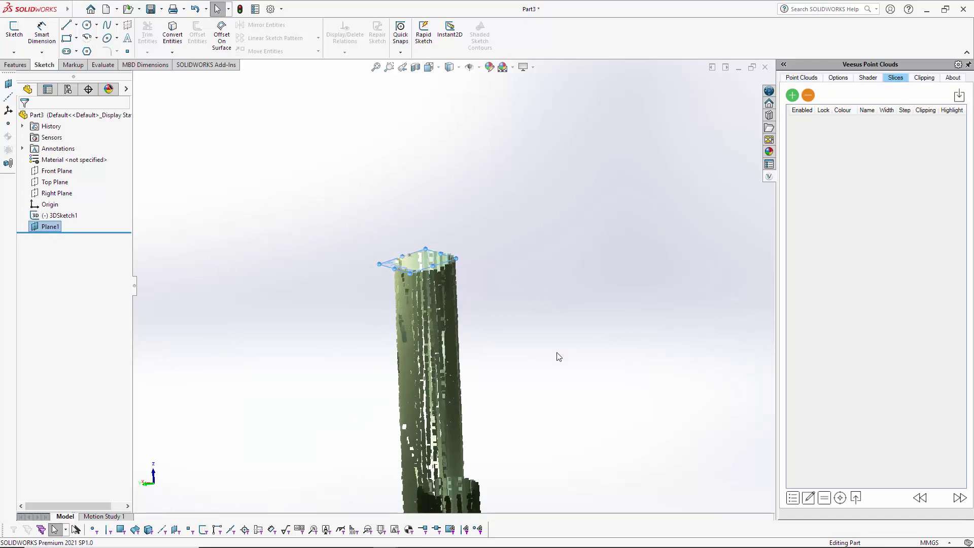
pyautogui.moveTo(558, 357); pyautogui.dragTo(519, 343, button='middle')
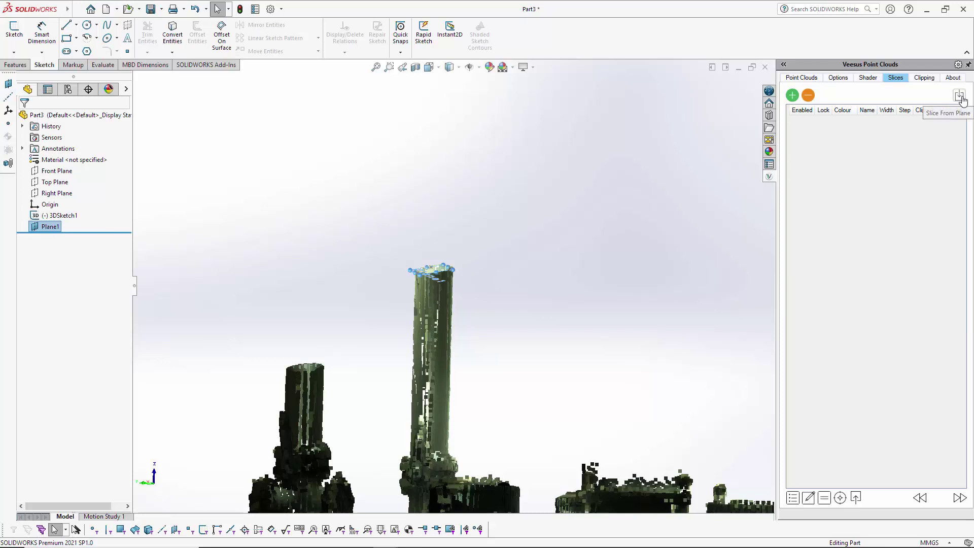
pyautogui.click(959, 96)
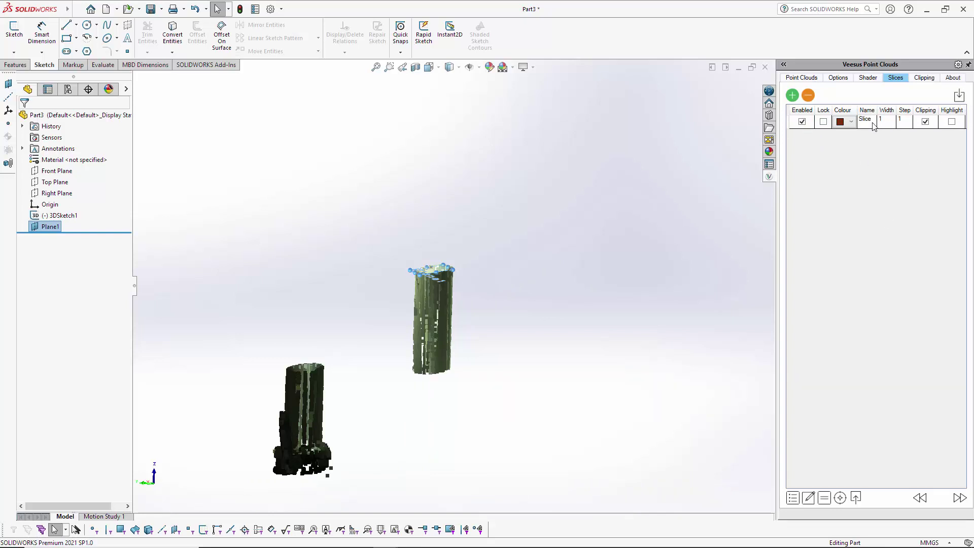
pyautogui.click(889, 125)
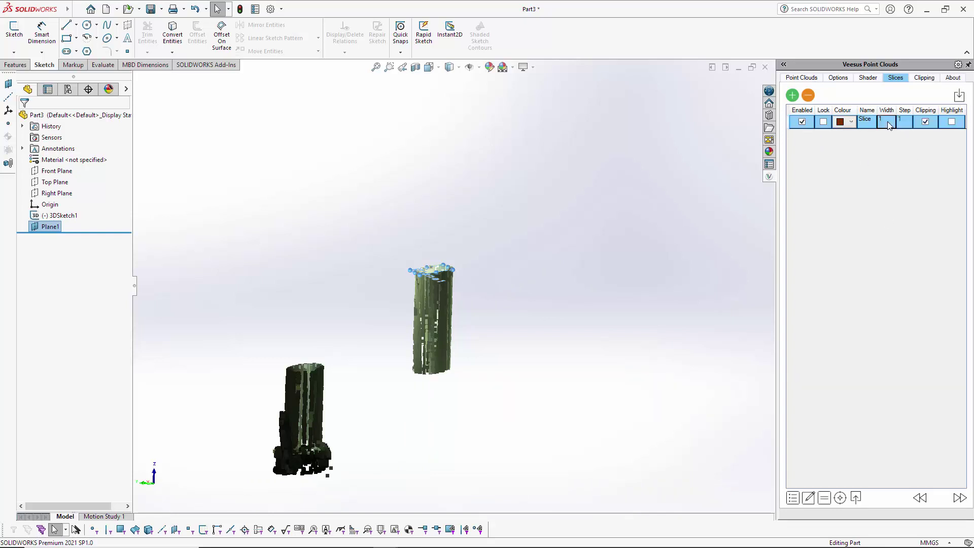
pyautogui.click(888, 122)
pyautogui.write('0.06')
# Apply width 0.06 and a 0.5 step, stepping the slice back and forth
pyautogui.click(907, 121)
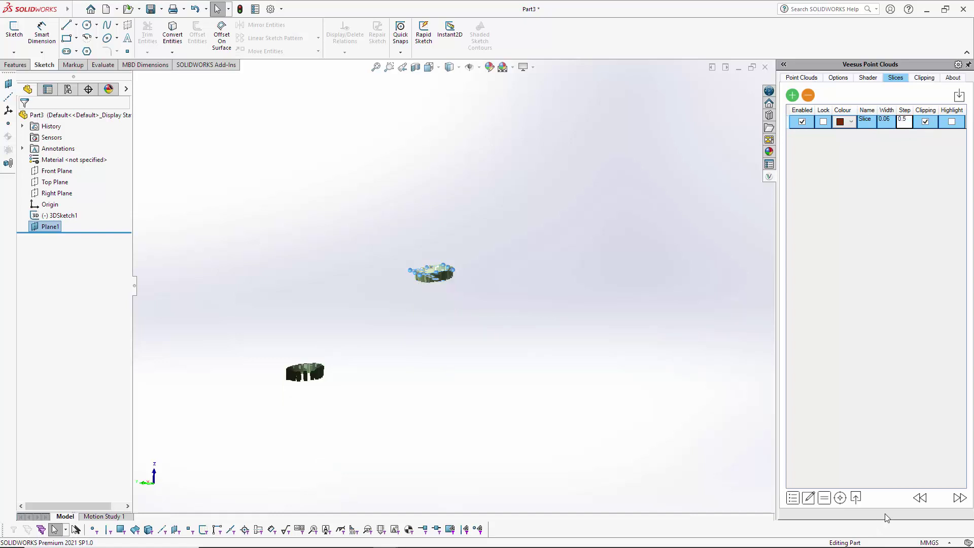
pyautogui.click(959, 498)
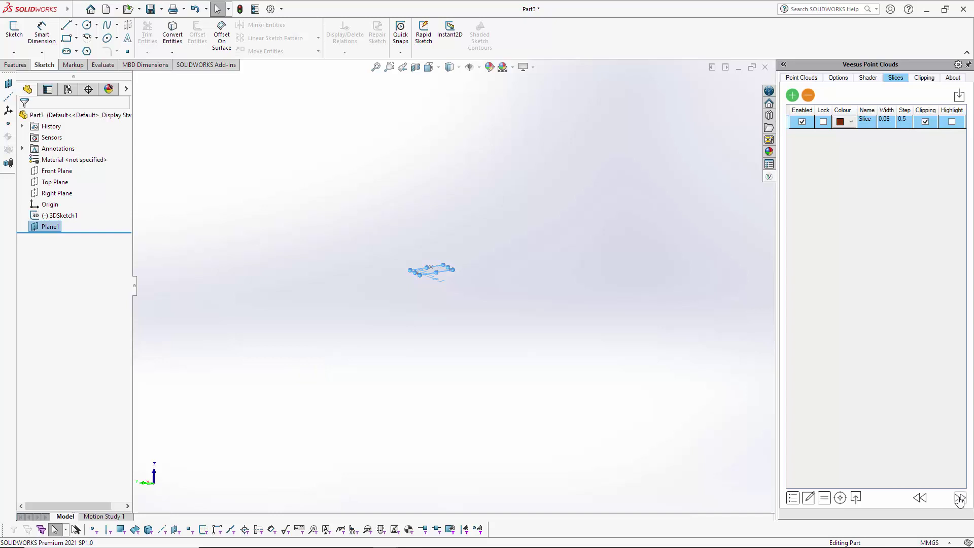
pyautogui.click(920, 499)
pyautogui.click(920, 499)
pyautogui.click(921, 500)
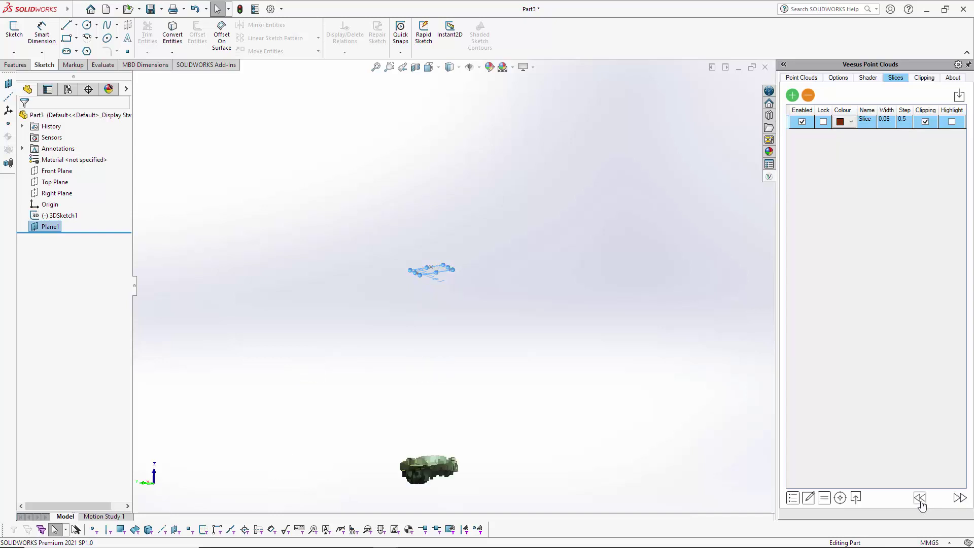
pyautogui.click(960, 498)
pyautogui.click(959, 499)
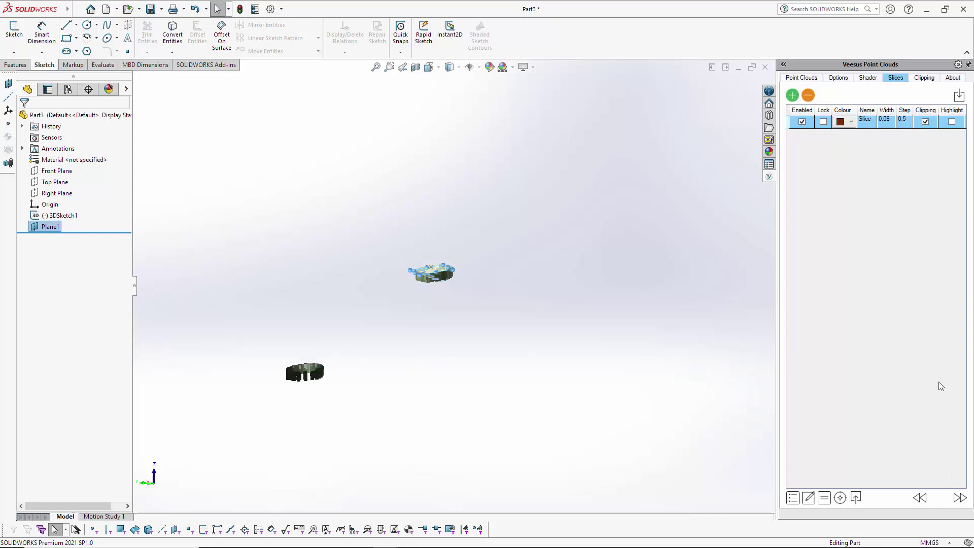
# Change the step to 0.05 and step the slice along the pipes, then orbit to view it
pyautogui.click(907, 120)
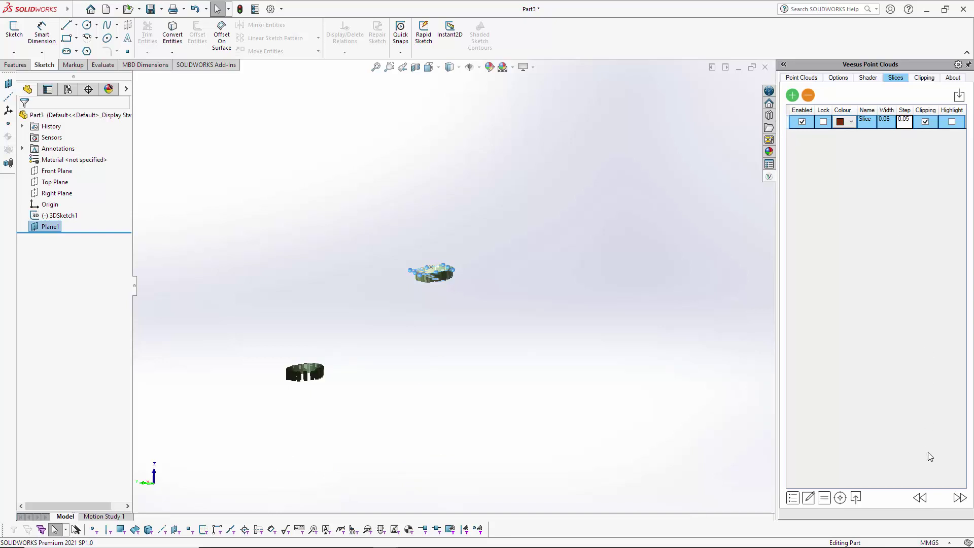
pyautogui.click(959, 498)
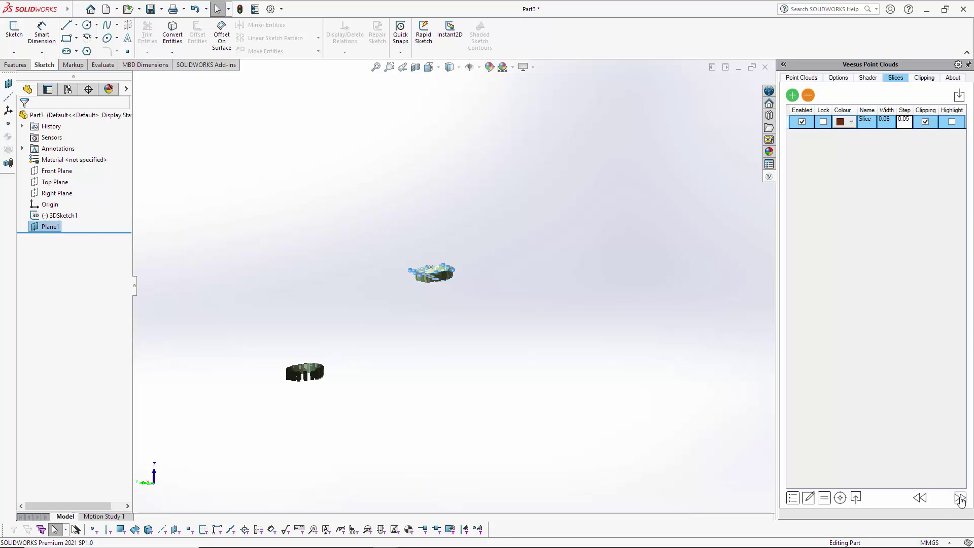
pyautogui.click(920, 499)
pyautogui.click(919, 499)
pyautogui.click(920, 499)
pyautogui.click(919, 499)
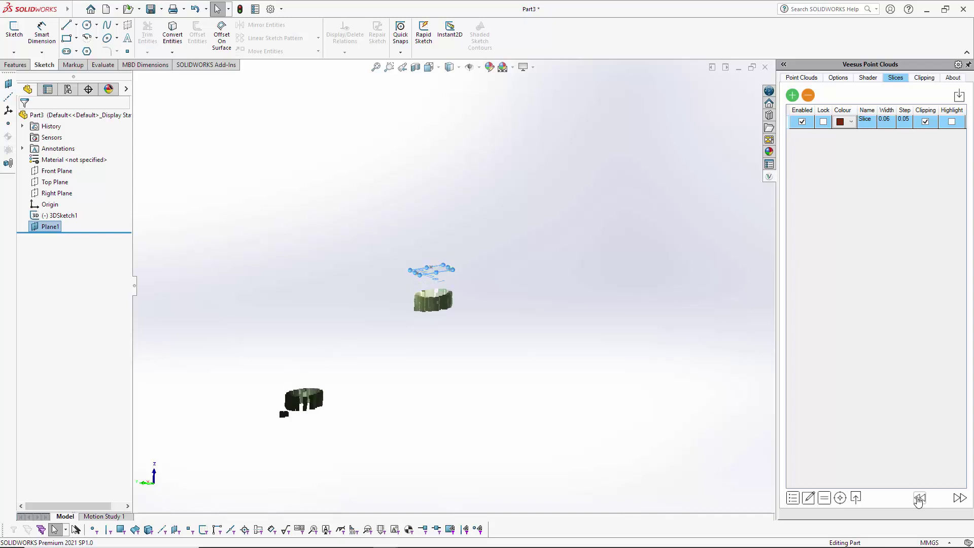
pyautogui.click(920, 498)
pyautogui.click(920, 499)
pyautogui.click(920, 499)
pyautogui.click(920, 498)
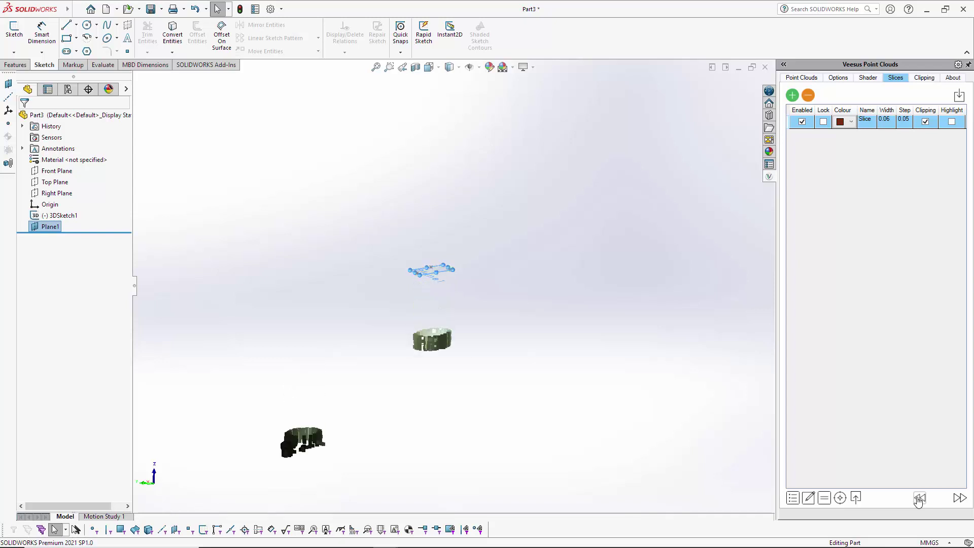
pyautogui.click(920, 499)
pyautogui.click(920, 499)
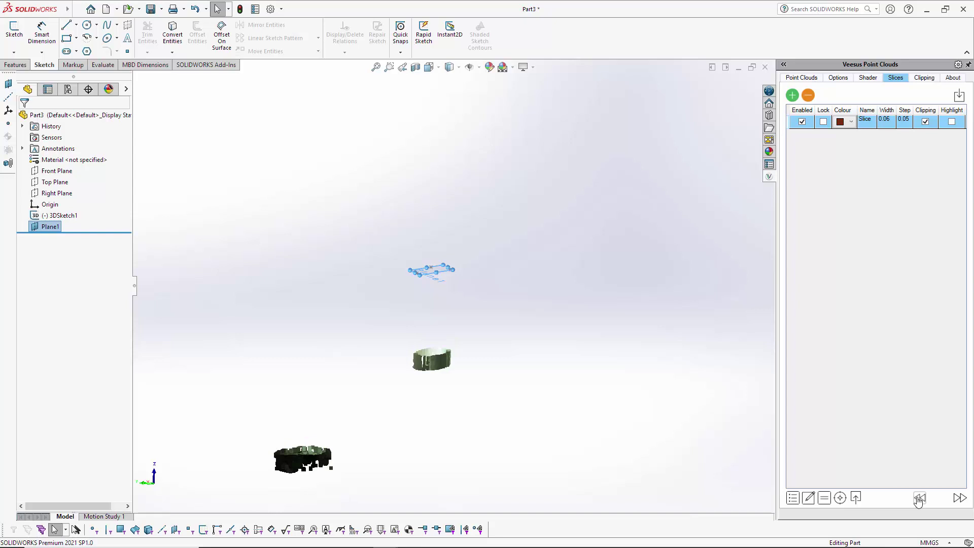
pyautogui.click(960, 498)
pyautogui.click(959, 498)
pyautogui.click(959, 498)
pyautogui.click(959, 498)
pyautogui.click(960, 498)
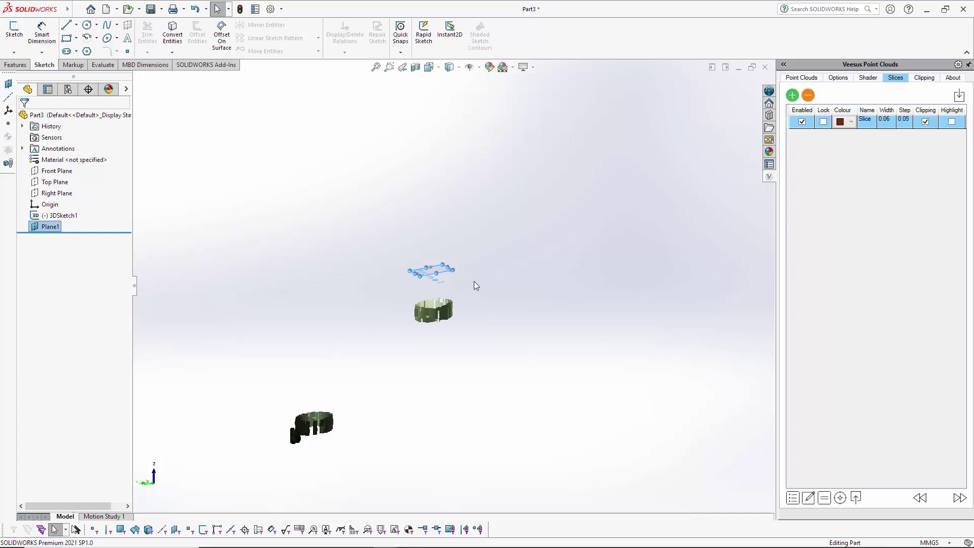
pyautogui.moveTo(562, 329); pyautogui.dragTo(747, 216, button='middle')
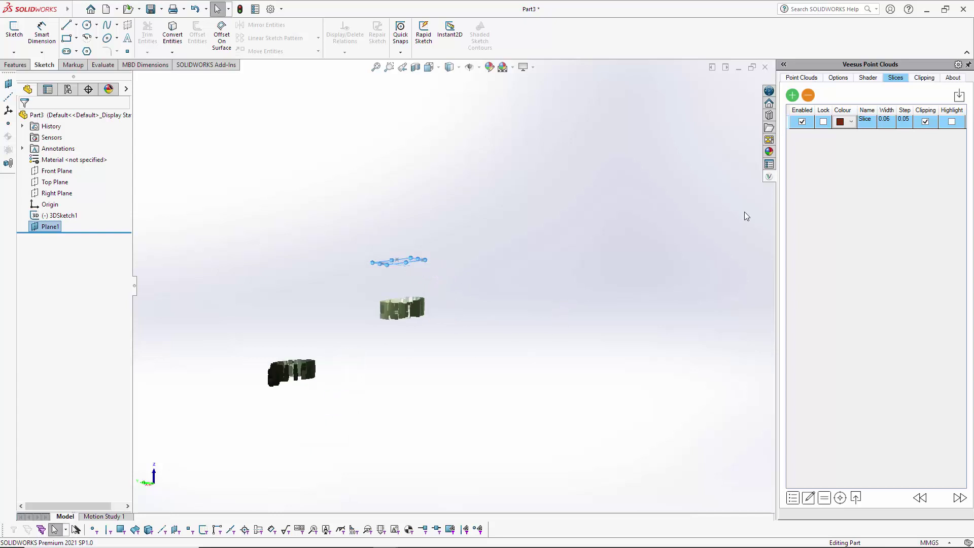